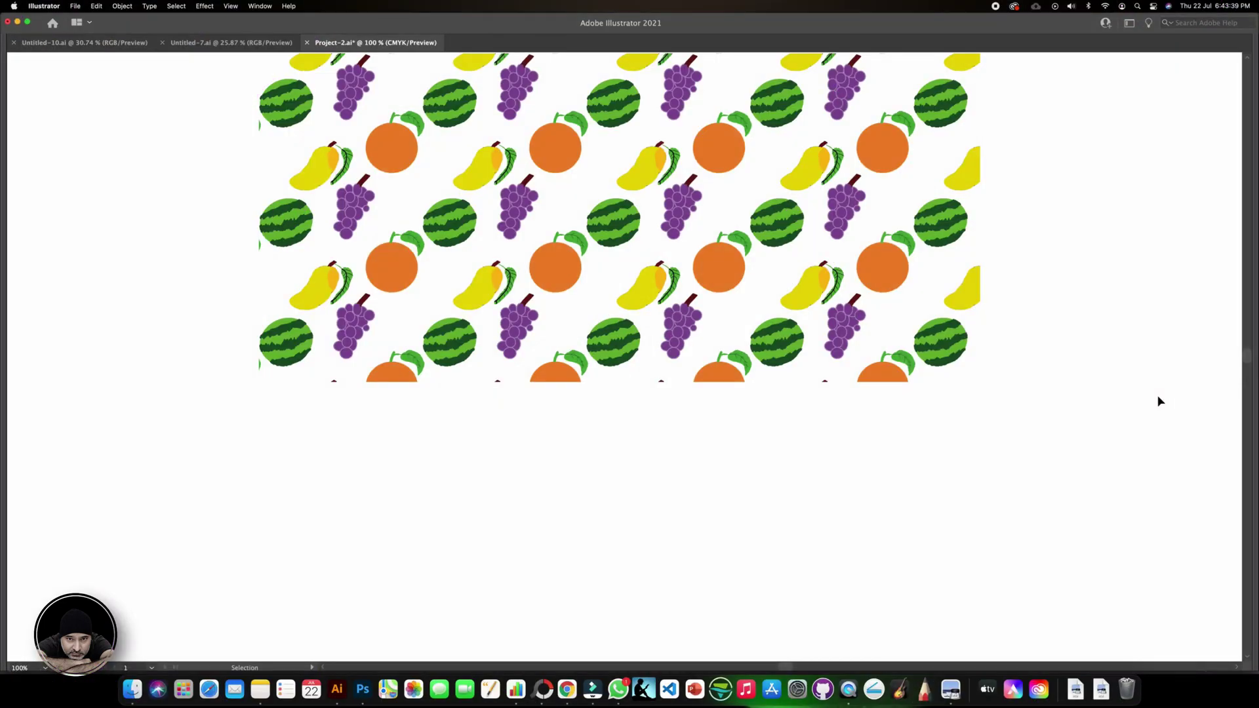
# Switch to the Direct Selection tool (A) and return to the four separate fruit drawings.
pyautogui.press('a')
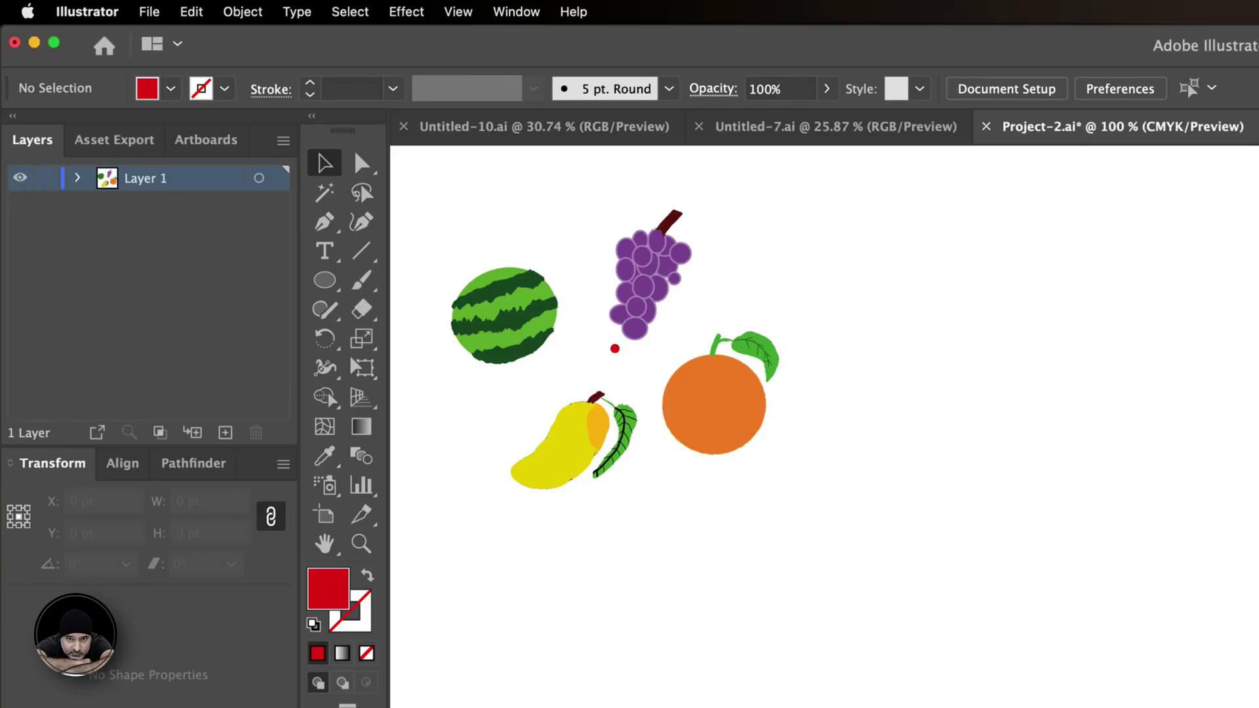
# Turn the watermelon, grapes, mango and orange group into a Grid Repeat via Object > Repeat > Grid.
pyautogui.click(707, 432)
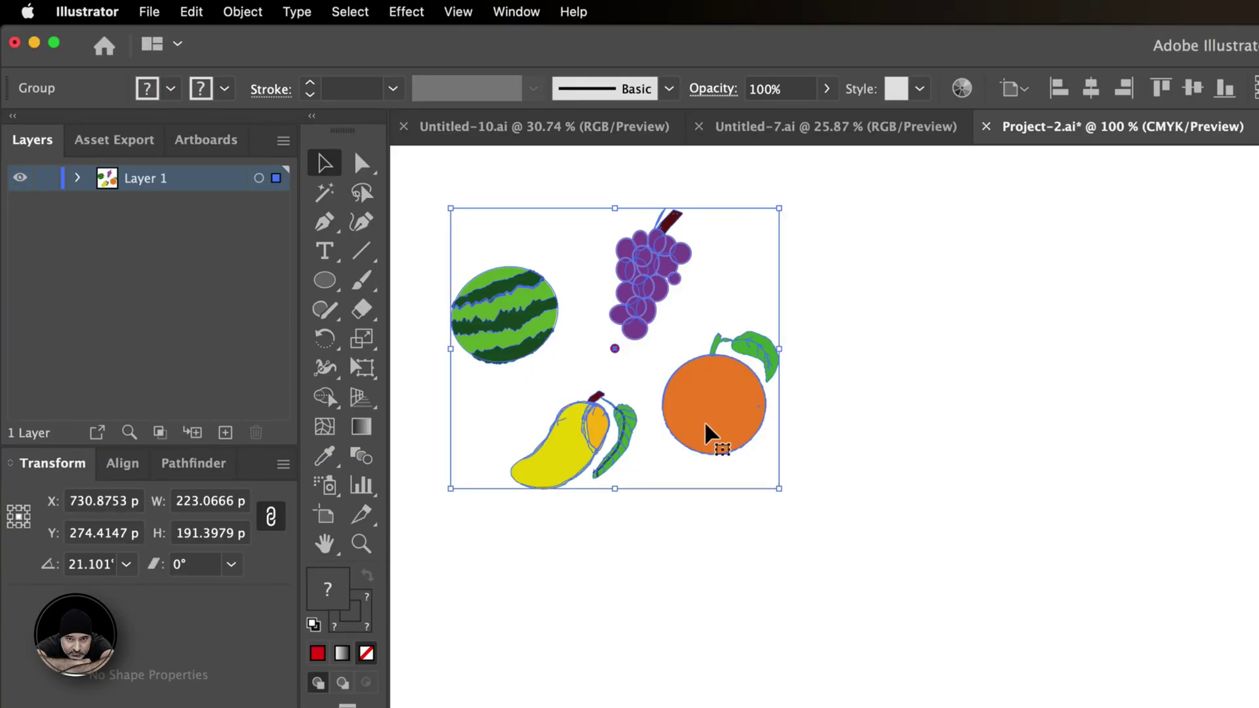
pyautogui.click(248, 13)
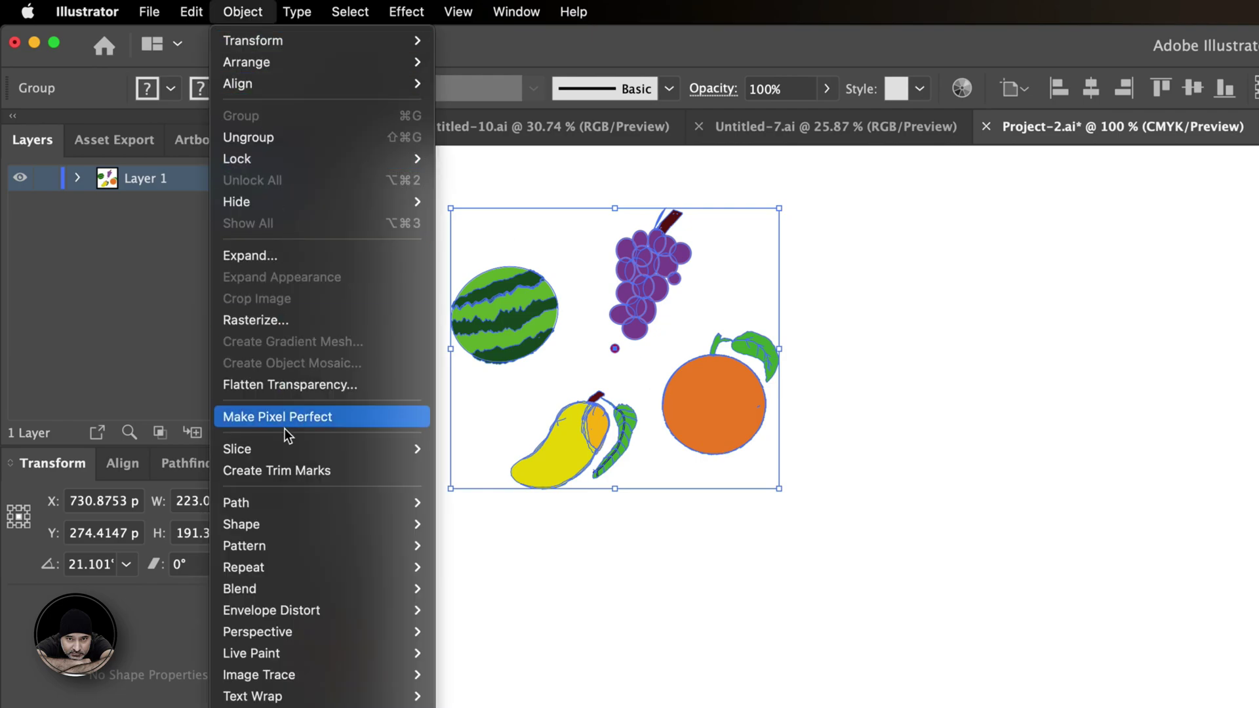
pyautogui.moveTo(291, 564)
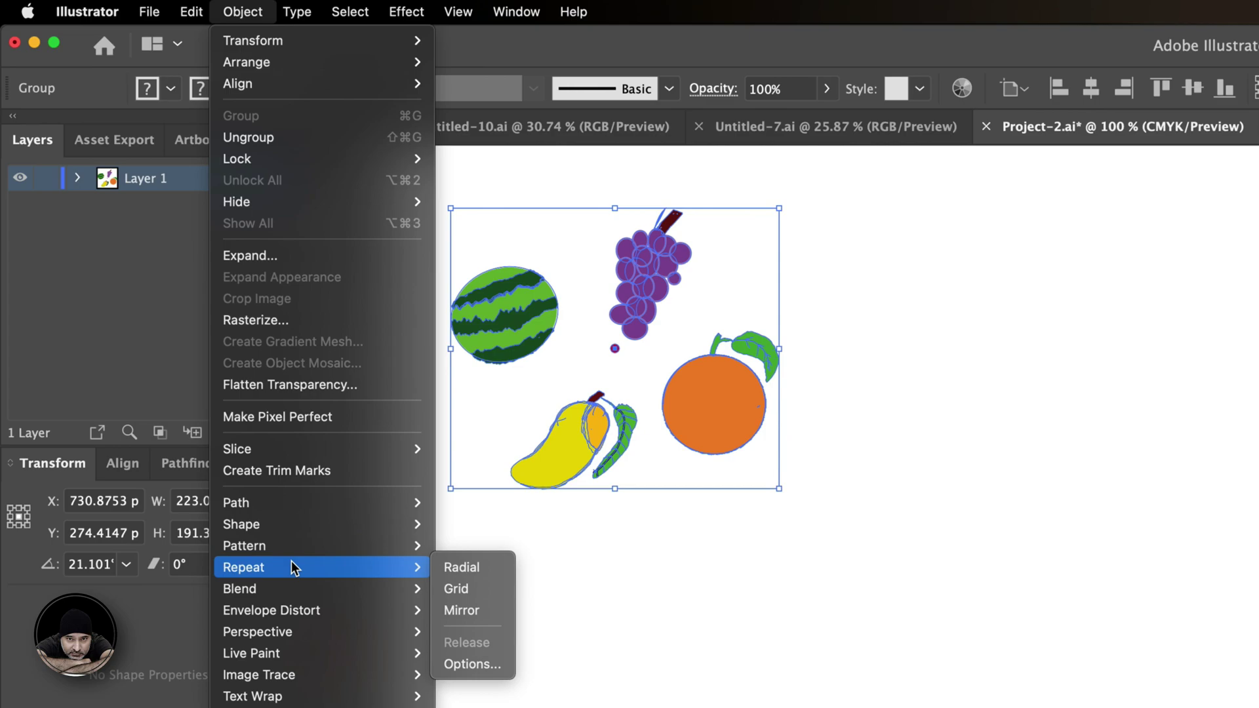
pyautogui.click(491, 593)
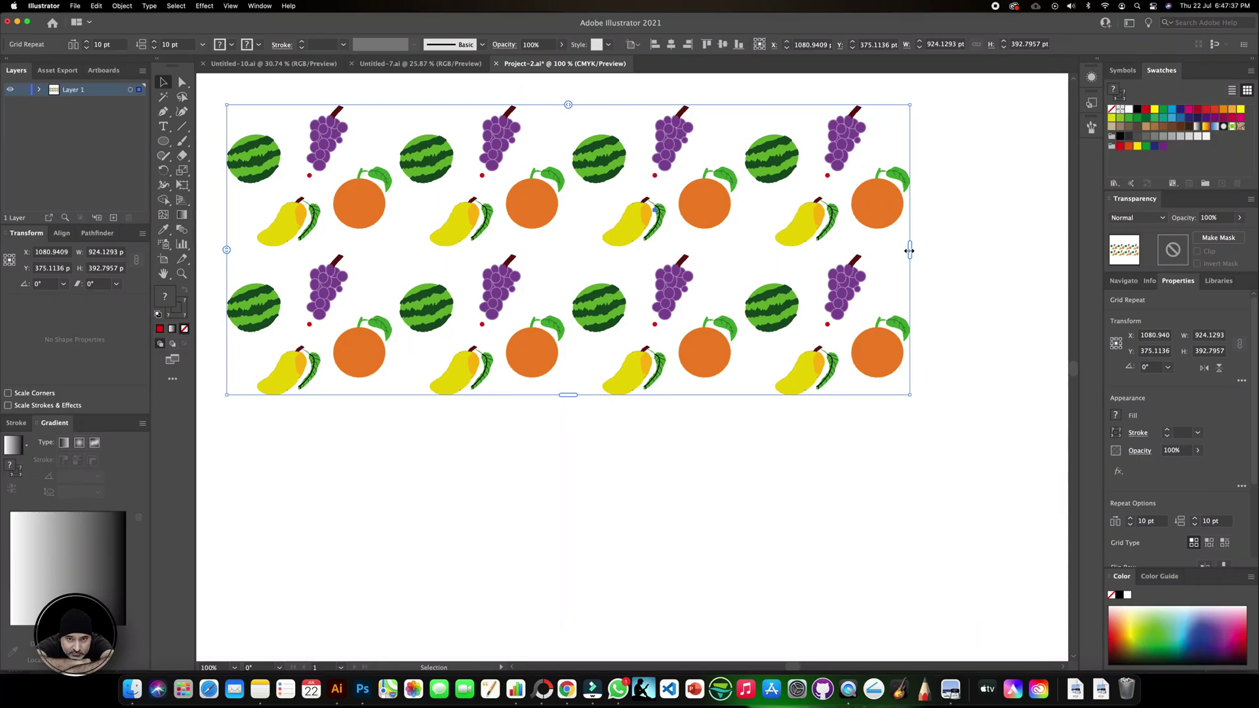
# Widen and extend the Grid Repeat, tightening spacing to about −7 pt horizontal and −14.69 pt vertical.
pyautogui.moveTo(909, 249); pyautogui.dragTo(984, 251)
pyautogui.moveTo(607, 106); pyautogui.dragTo(592, 104)
pyautogui.moveTo(604, 394); pyautogui.dragTo(608, 590)
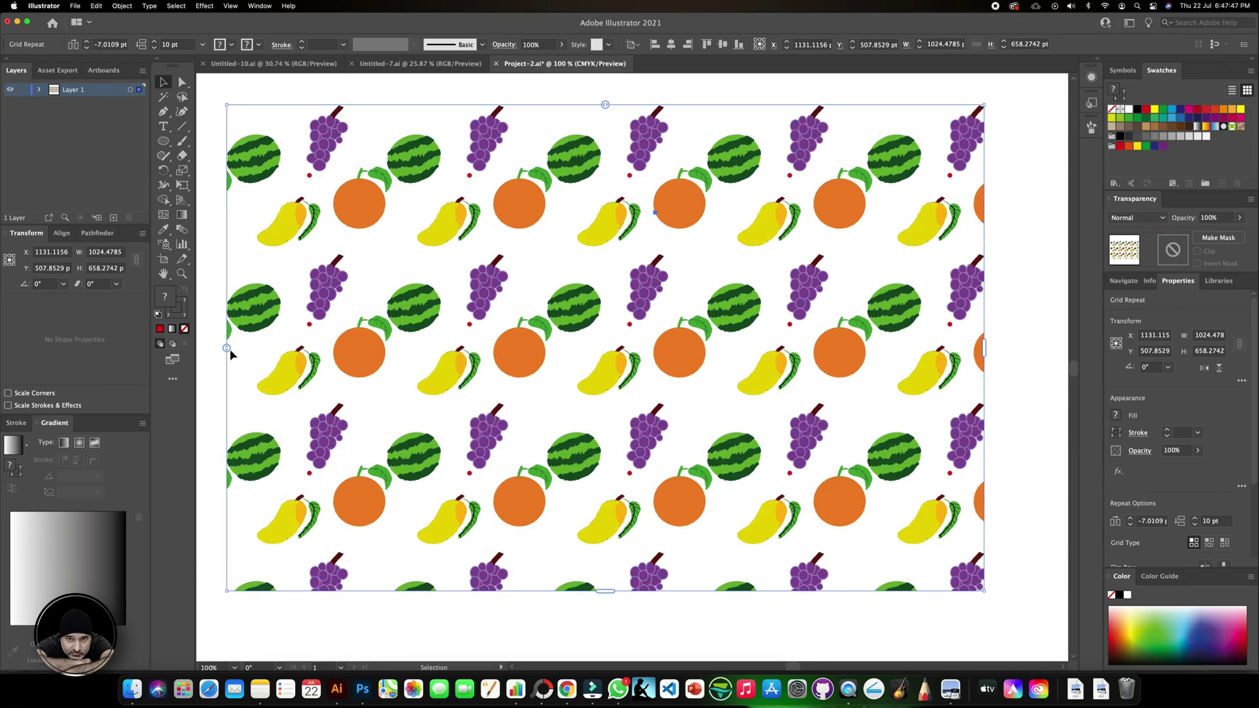
pyautogui.moveTo(230, 349); pyautogui.dragTo(227, 332)
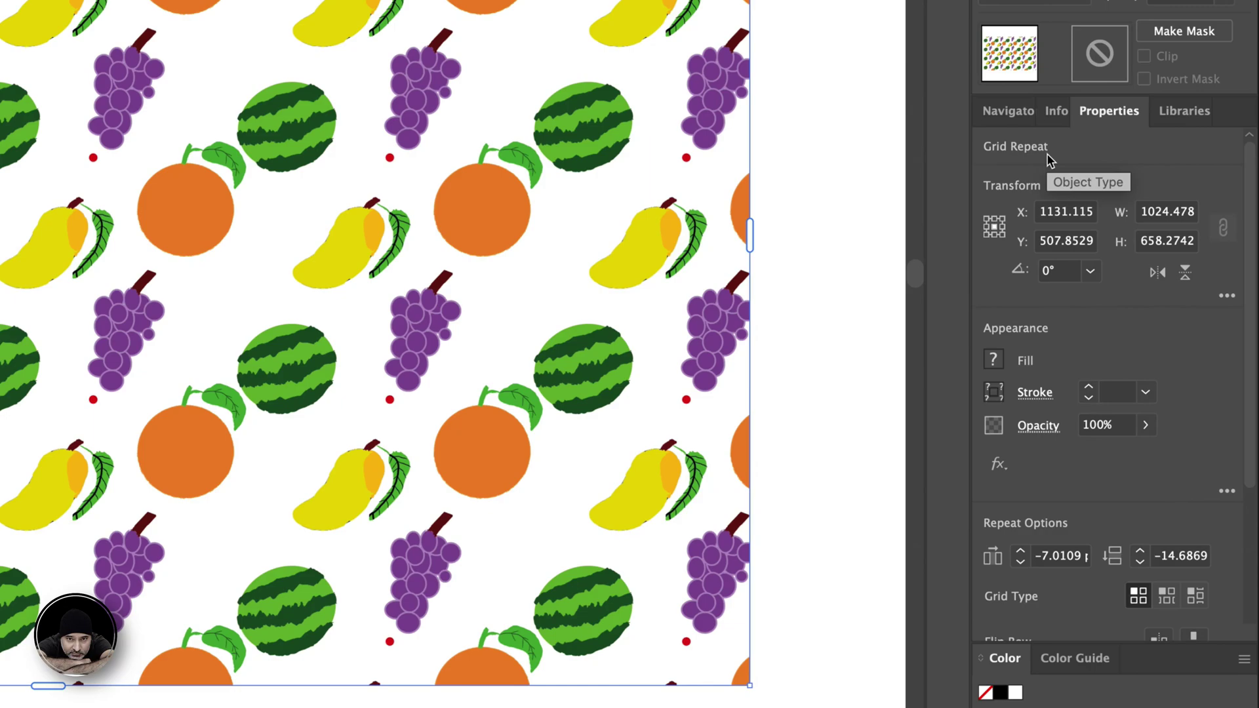
# Set the Repeat Options grid type to Brick by Column.
pyautogui.scroll(-3, 1049, 159)
pyautogui.click(1166, 388)
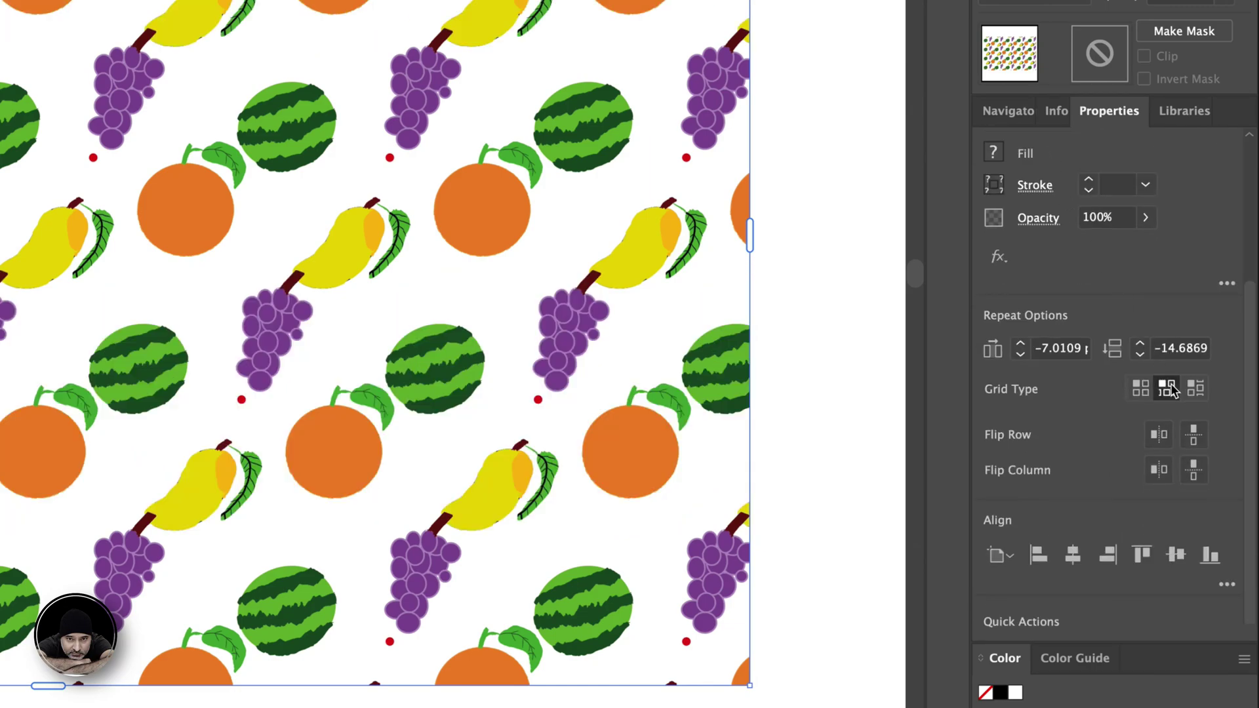
pyautogui.click(1194, 388)
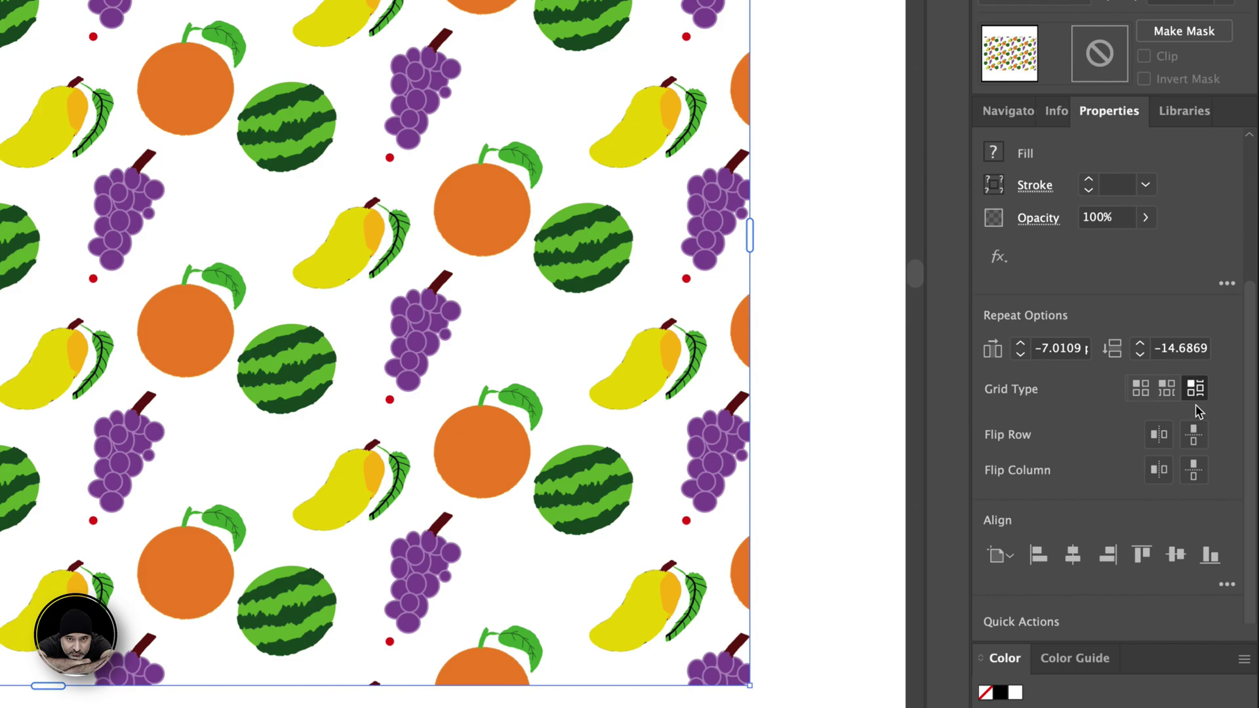
# Mirror alternating rows with Flip Row, leaving both Flip Column options off.
pyautogui.click(1159, 435)
pyautogui.click(1193, 434)
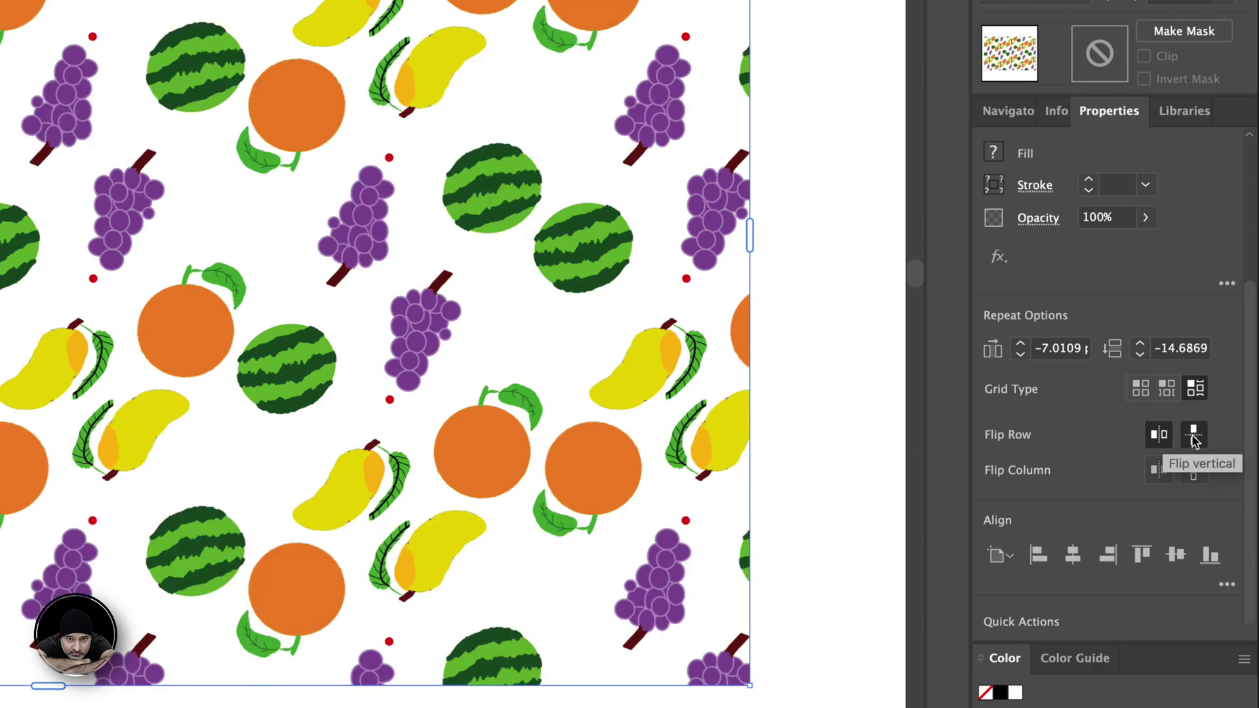
pyautogui.click(1160, 470)
pyautogui.click(1192, 470)
pyautogui.click(1193, 471)
pyautogui.click(1162, 468)
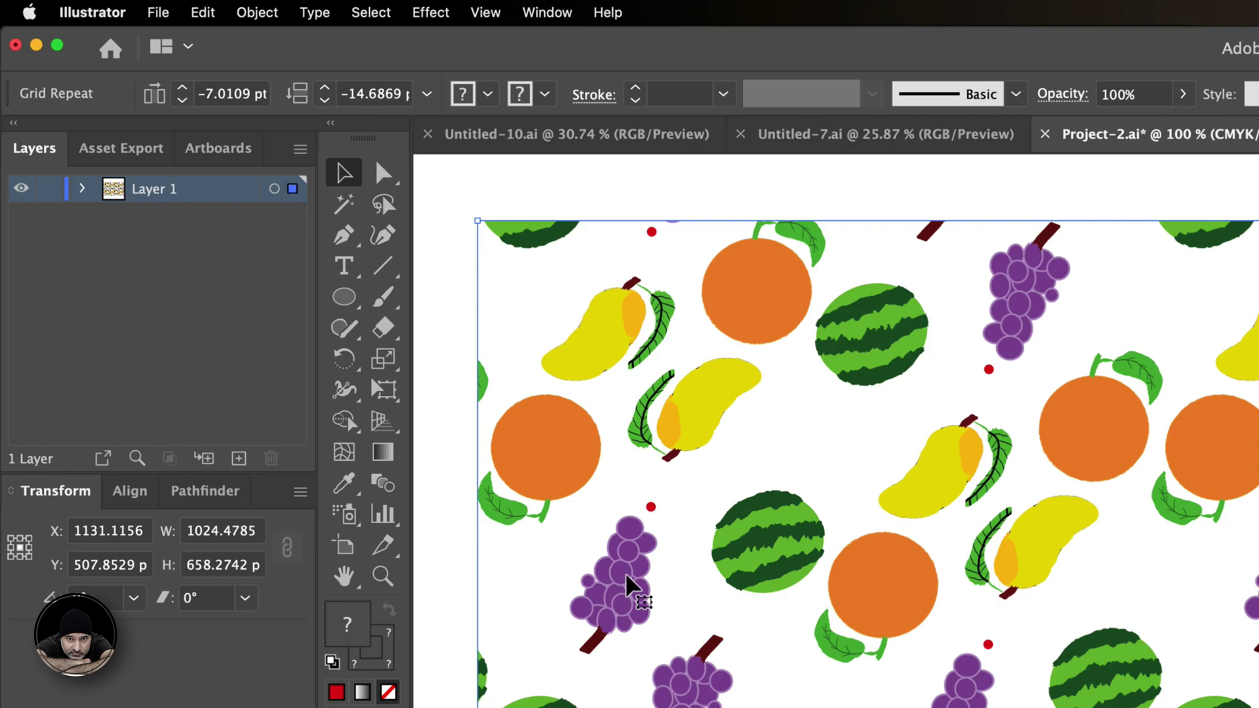
# Isolate the repeat's source tile and read its top-left position: X 730.4096, Y 362.7702.
pyautogui.doubleClick(628, 586)
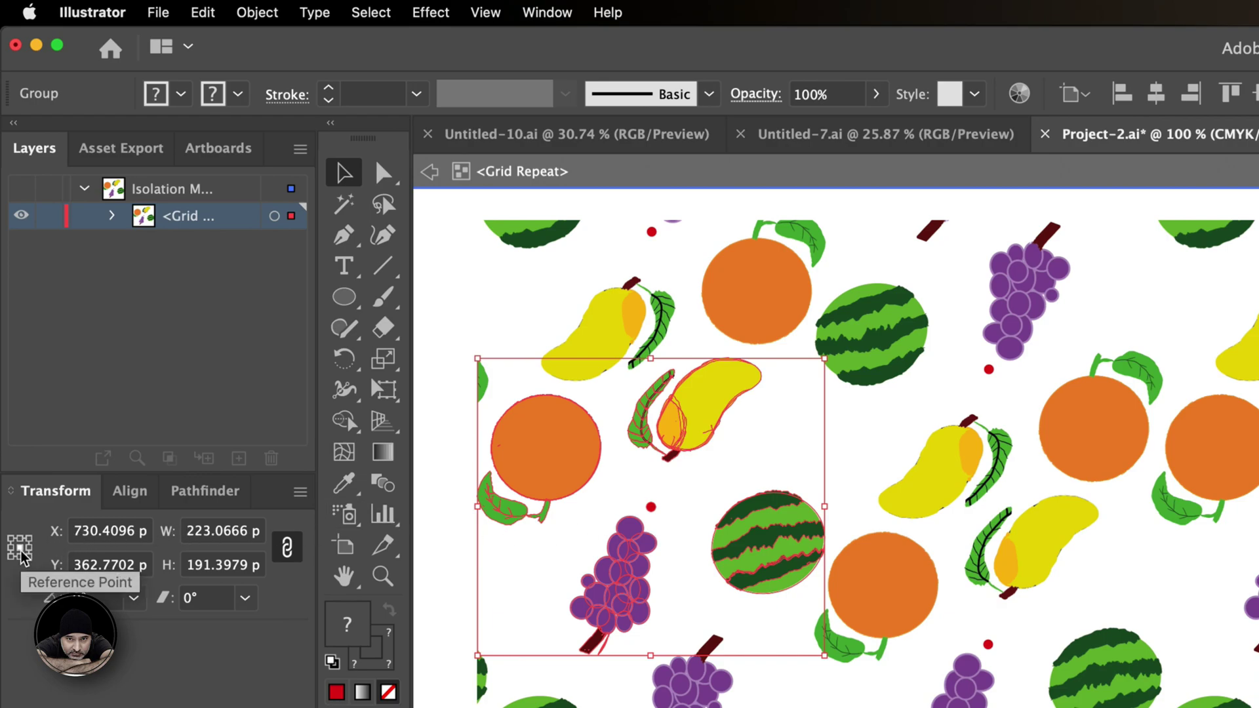
pyautogui.click(101, 531)
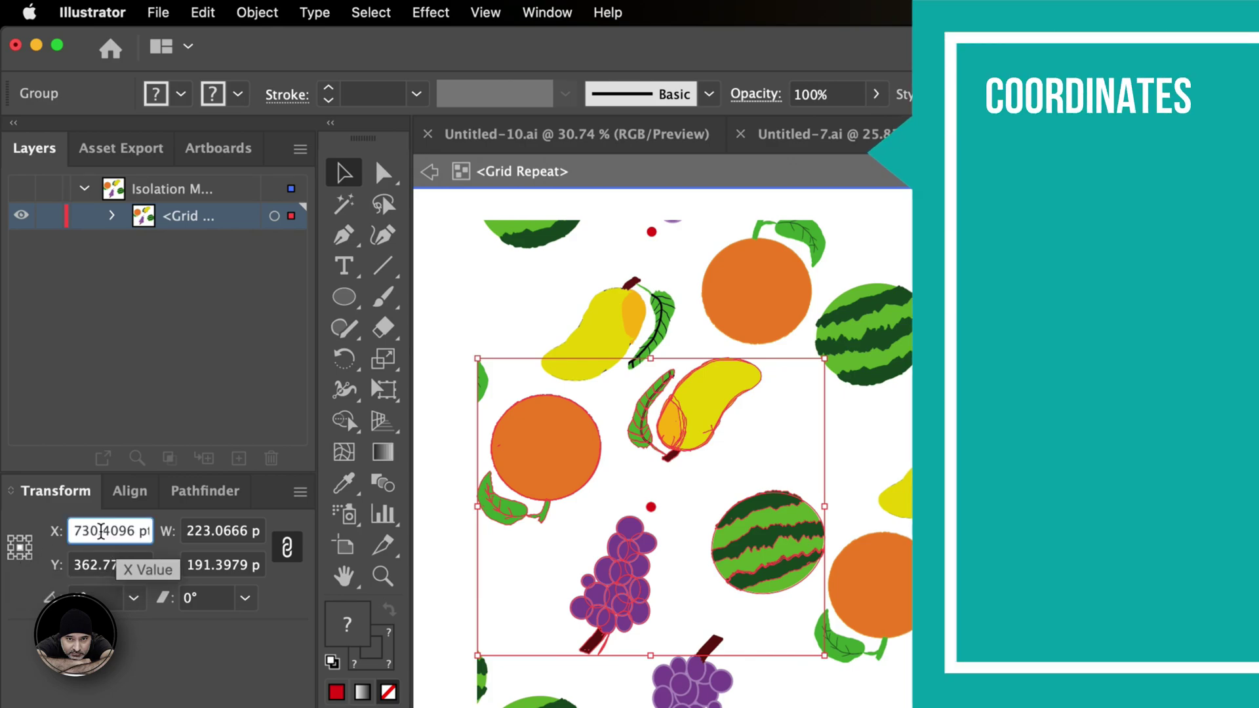
pyautogui.click(102, 565)
pyautogui.doubleClick(102, 565)
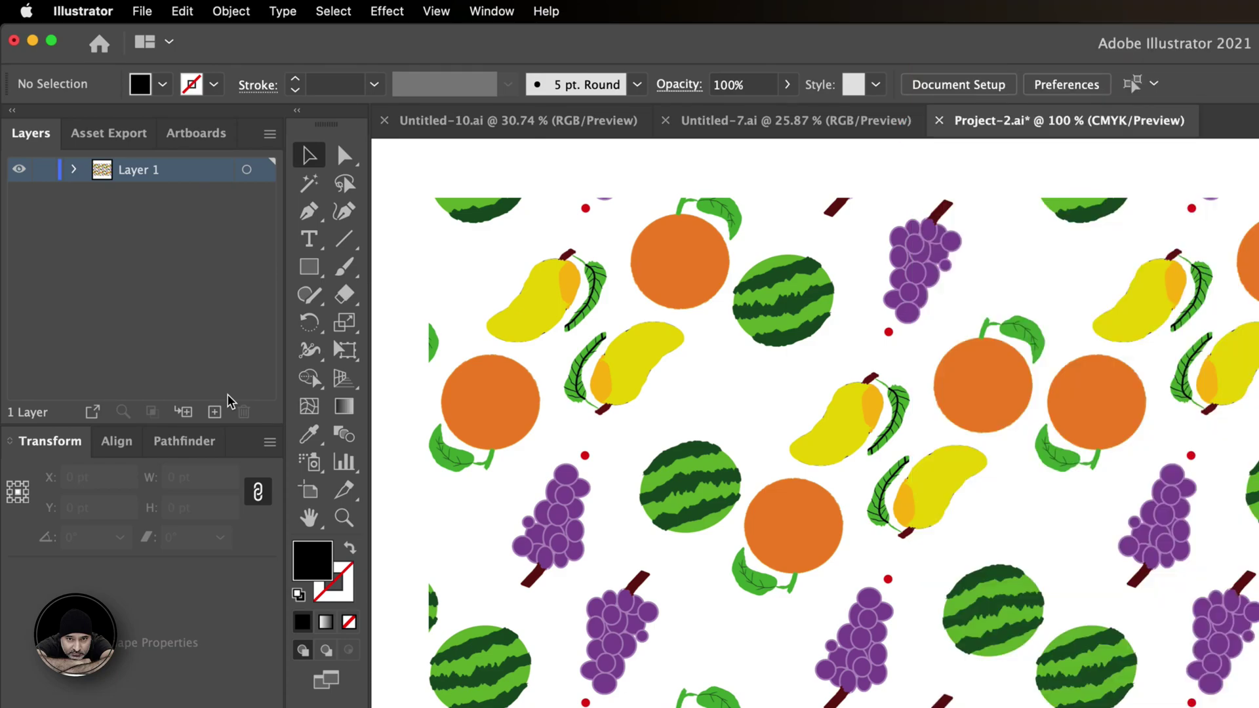
# Add a new layer and draw a black rectangle over the pattern.
pyautogui.click(214, 411)
pyautogui.click(313, 268)
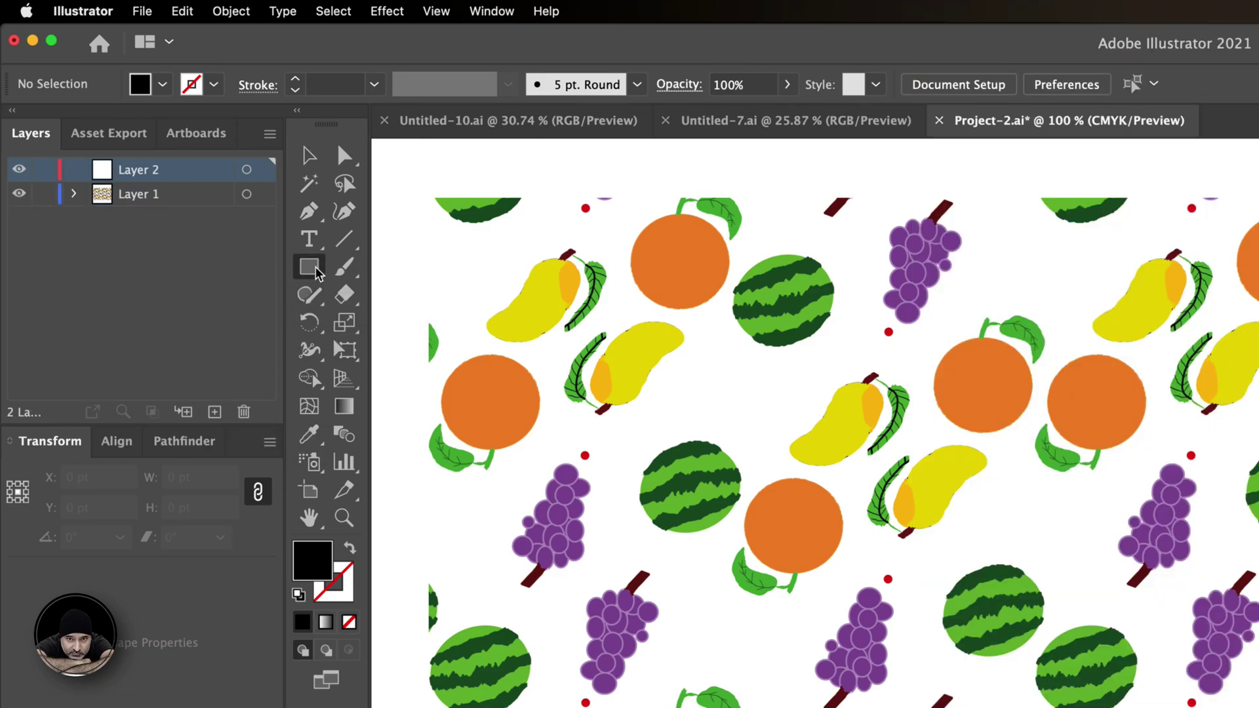
pyautogui.moveTo(881, 550)
pyautogui.mouseDown()
pyautogui.moveTo(1258, 674)
pyautogui.moveTo(1258, 707)
pyautogui.mouseUp()
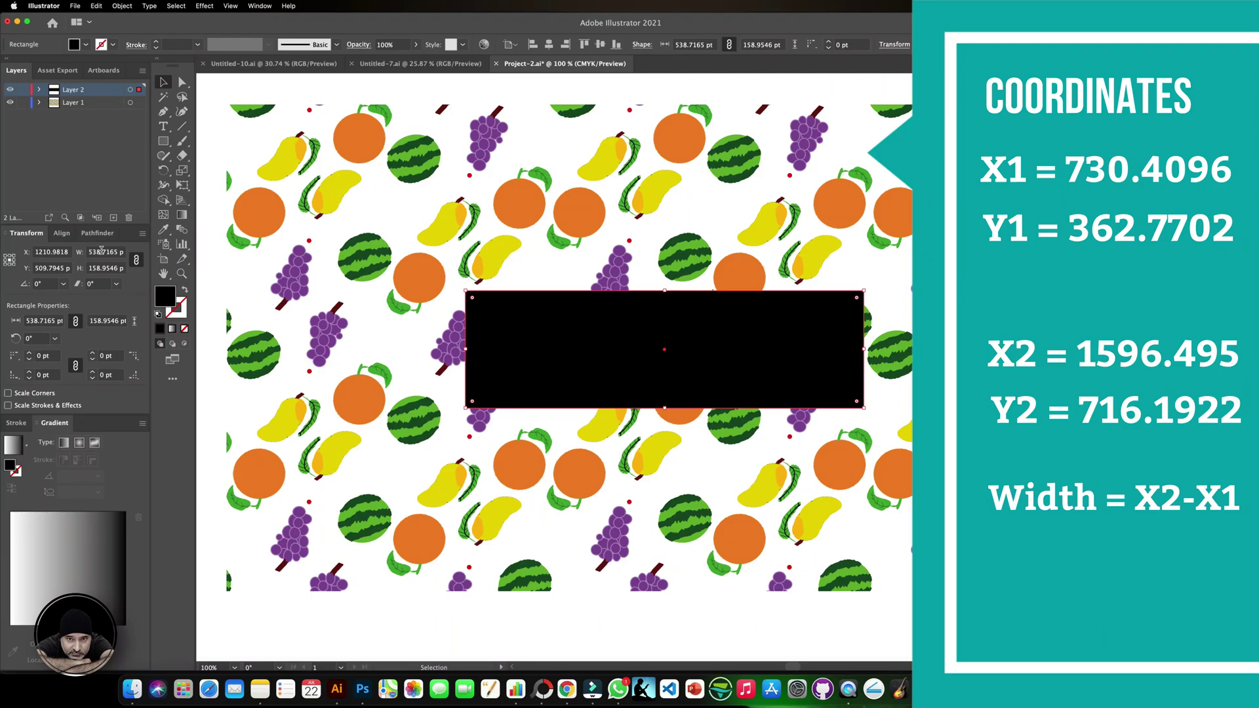
# Resize the rectangle to 866.0854 pt wide by 353.422 pt tall with proportions unlinked.
pyautogui.doubleClick(101, 252)
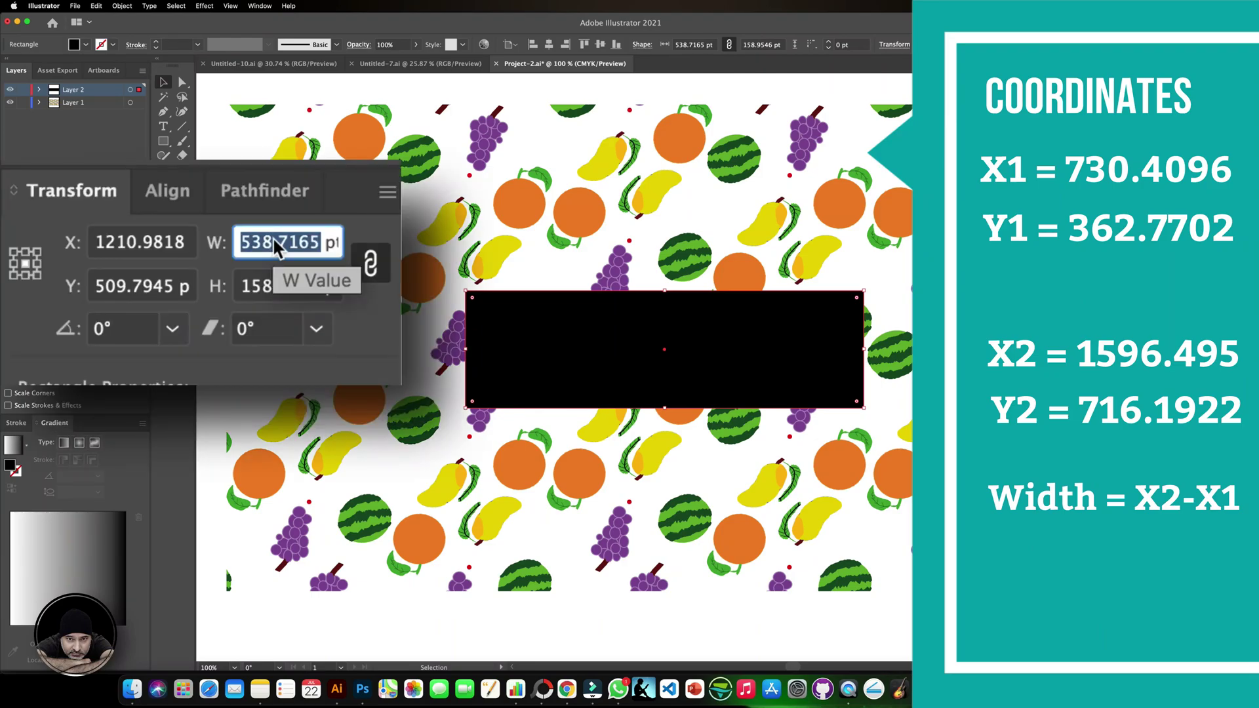
pyautogui.write('866.0854')
pyautogui.press('Return')
pyautogui.click(371, 266)
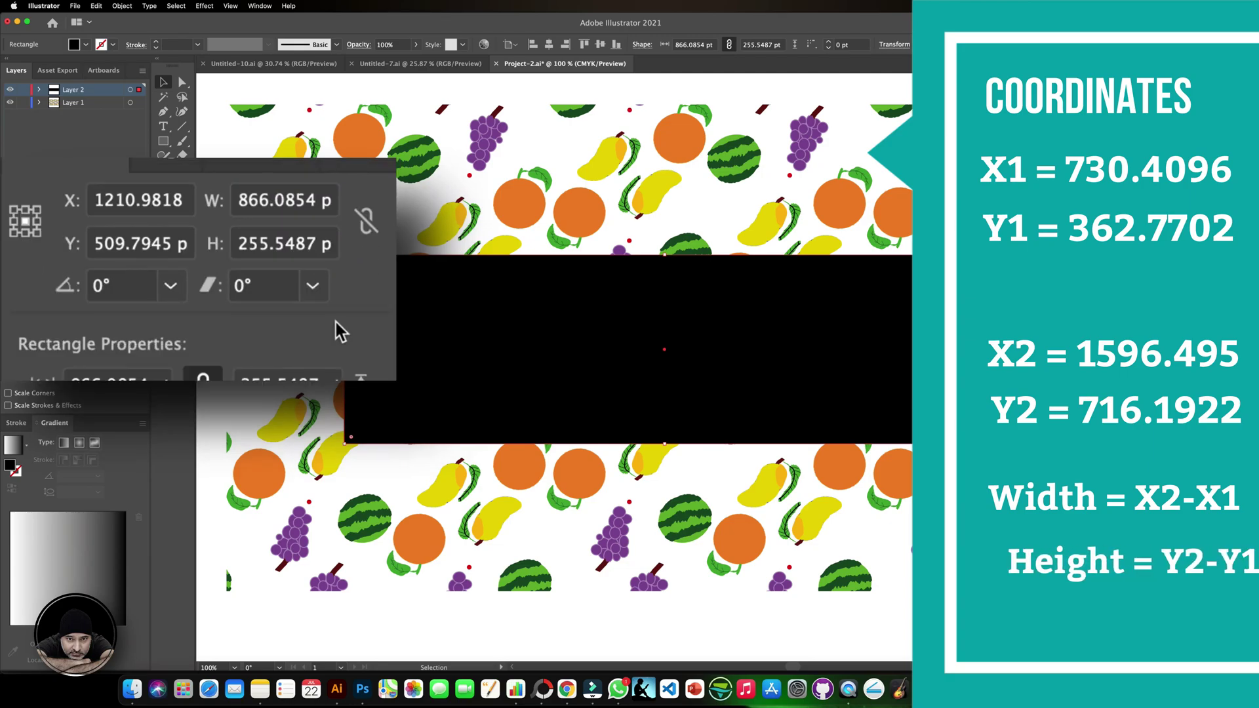
pyautogui.doubleClick(266, 248)
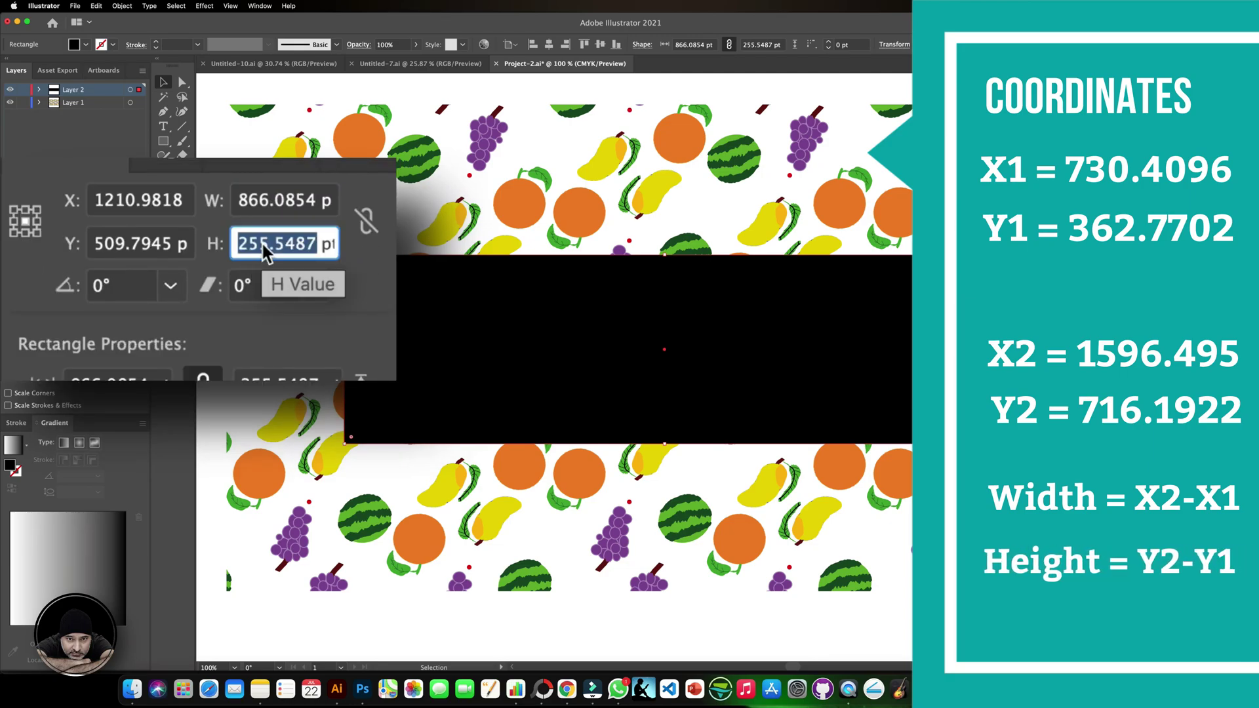
pyautogui.write('353.422')
pyautogui.press('Return')
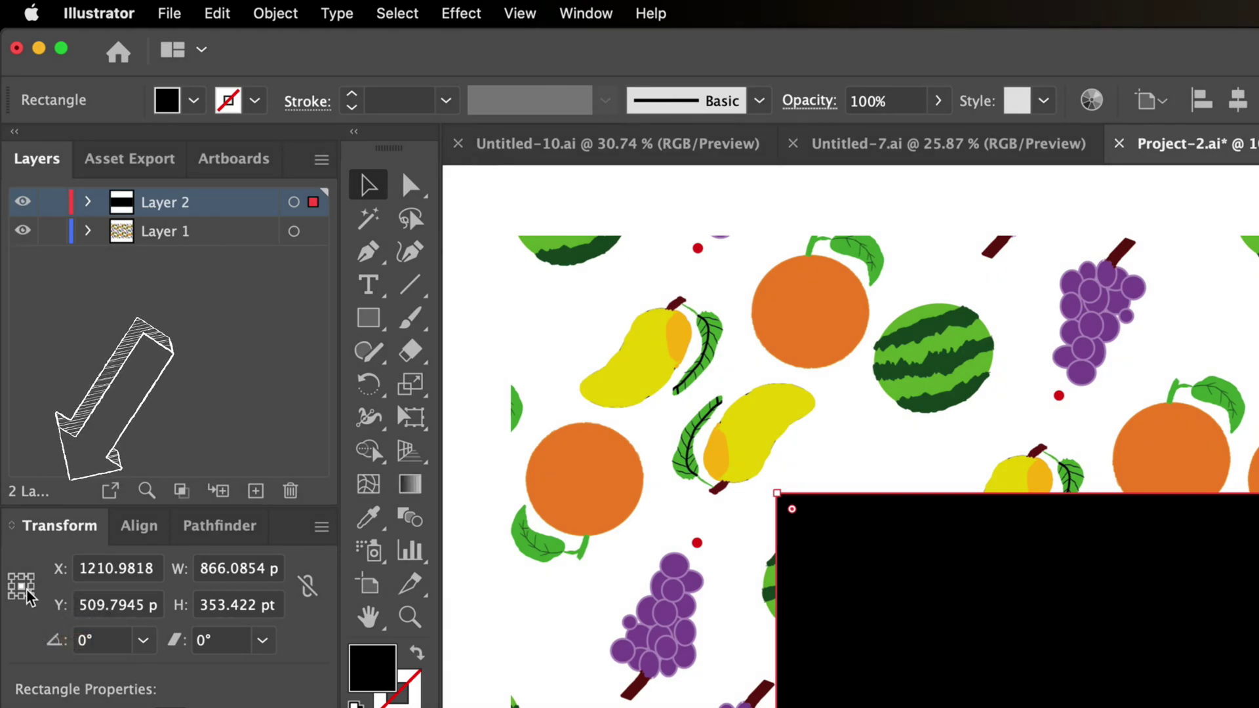
# Place the rectangle's top-left corner at X 730.4096, Y 362.2702 to match the repeat tile.
pyautogui.click(13, 579)
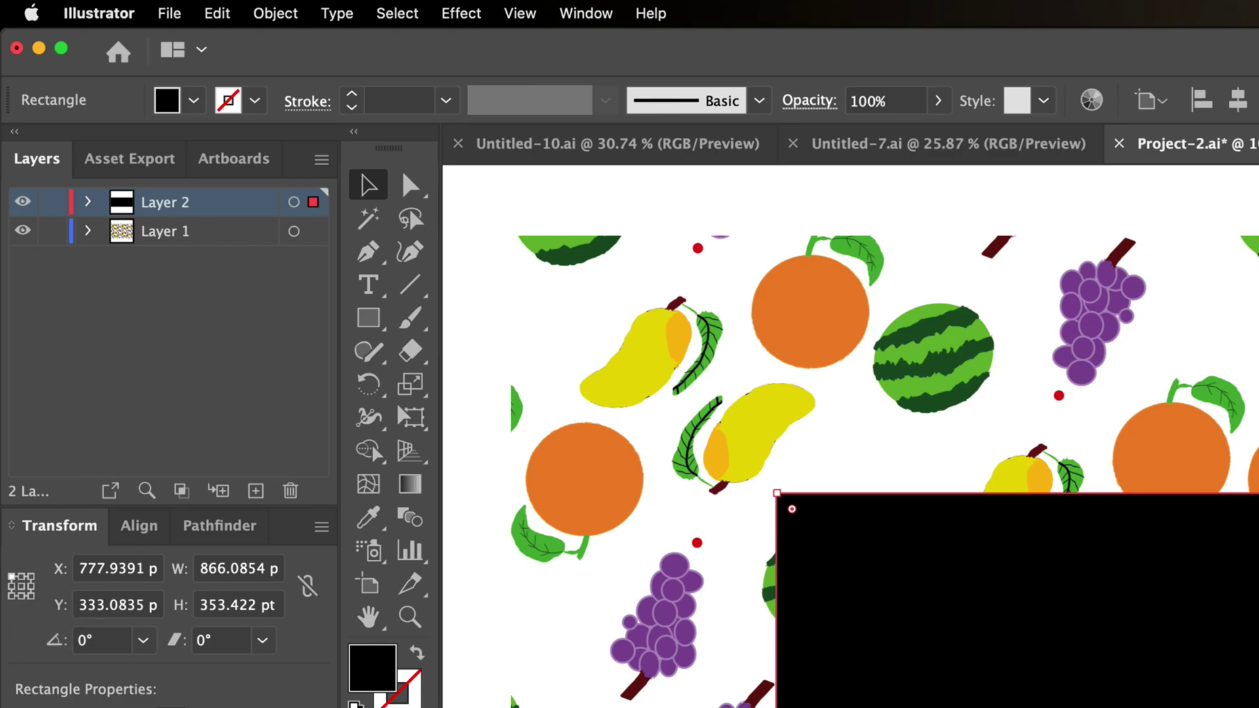
pyautogui.press('super+shift+a')
pyautogui.press('super+z')
pyautogui.doubleClick(123, 569)
pyautogui.write('730.4096')
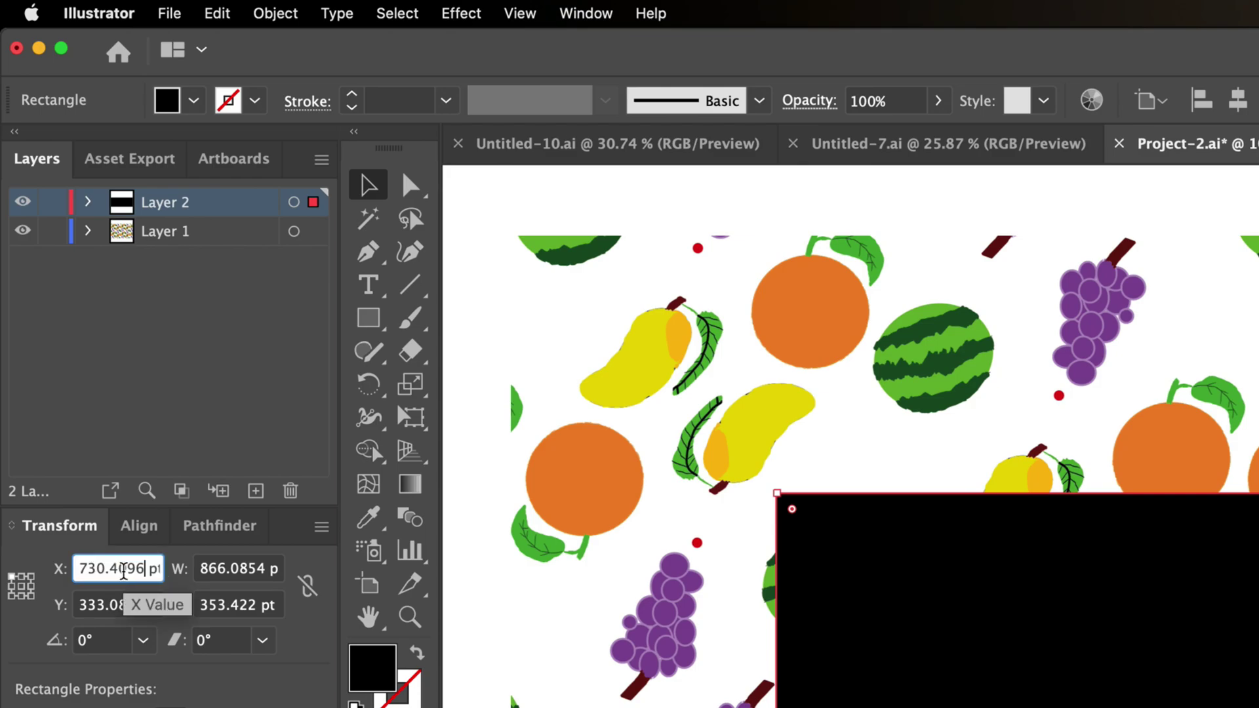
pyautogui.press('Return')
pyautogui.doubleClick(115, 604)
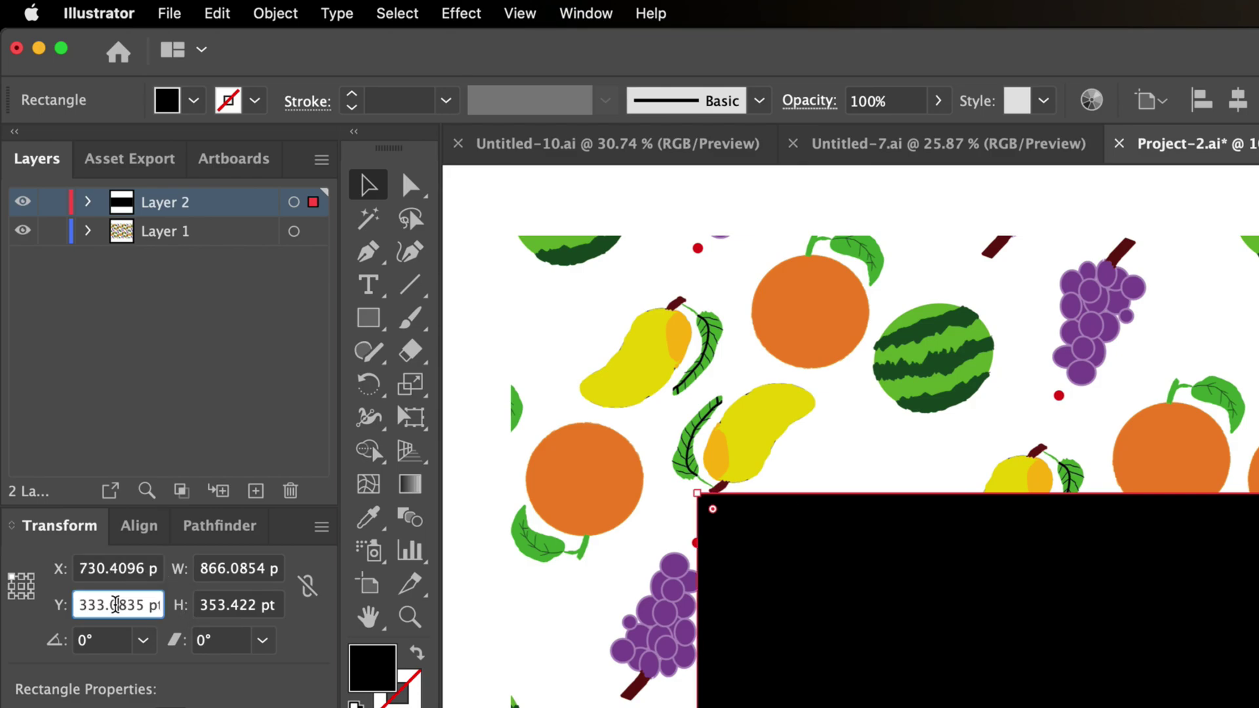
pyautogui.write('362.2702 p')
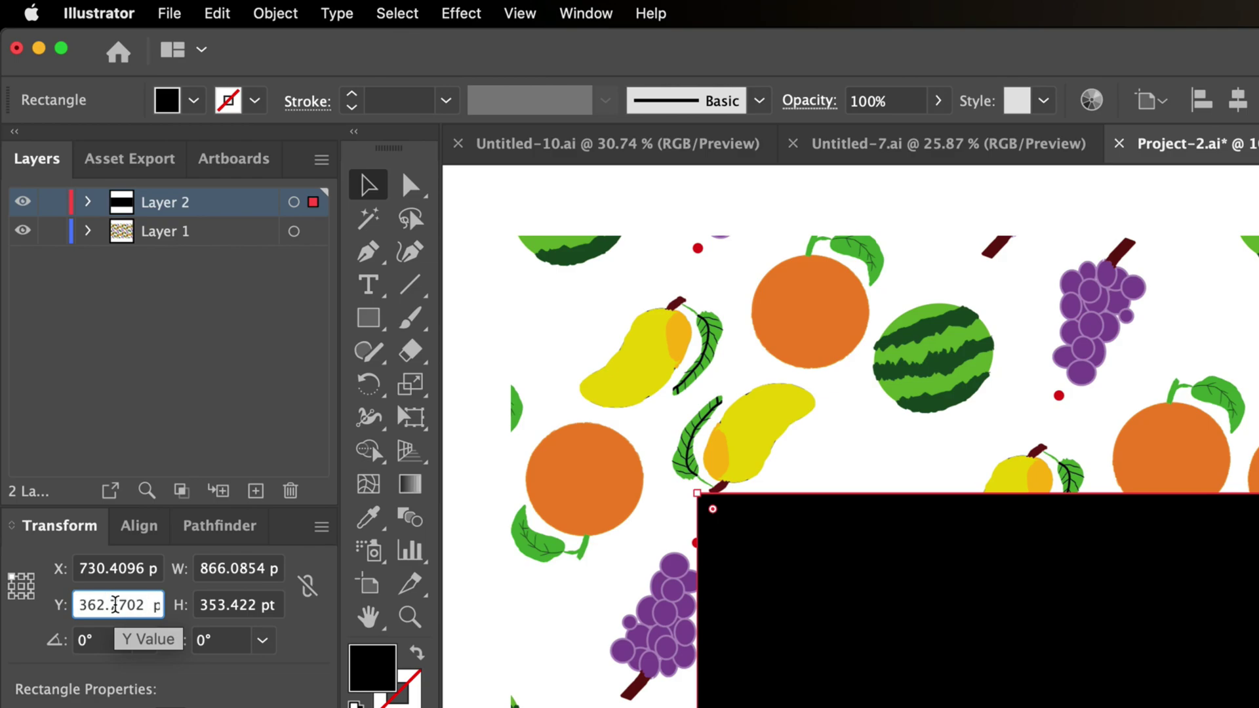
pyautogui.press('Return')
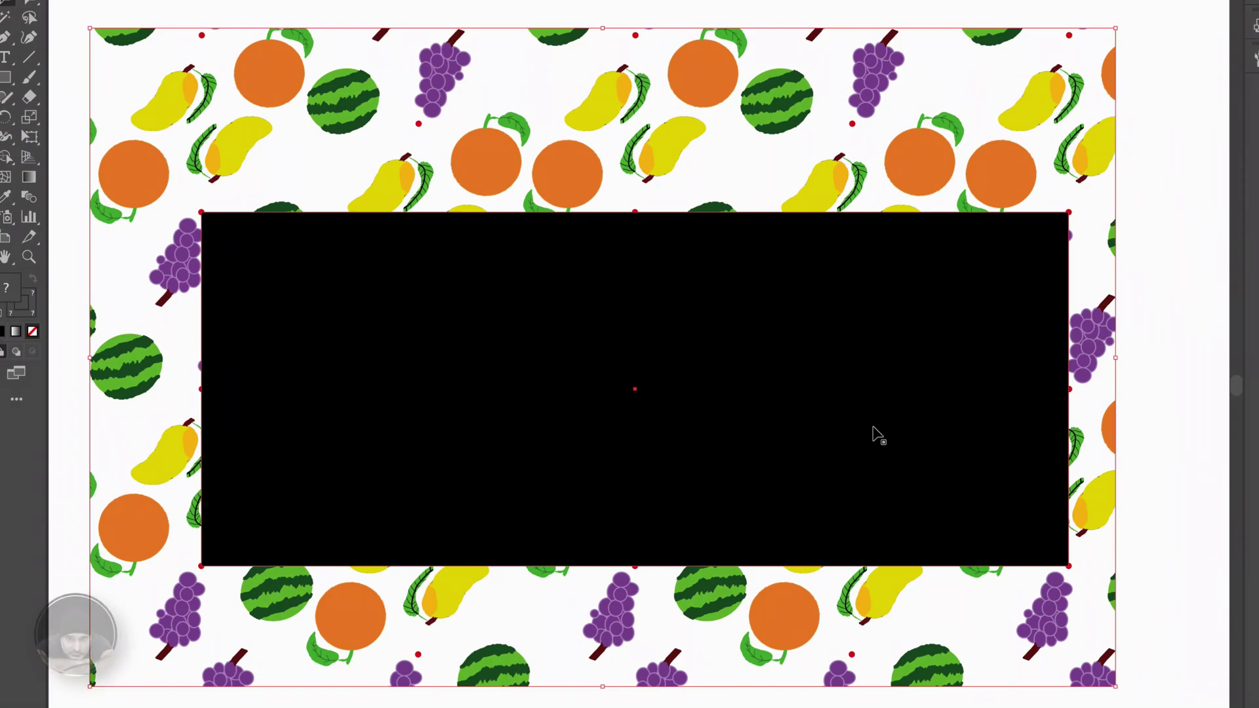
# Make a clipping mask of the fruit pattern with the black rectangle, then deselect.
pyautogui.rightClick(638, 338)
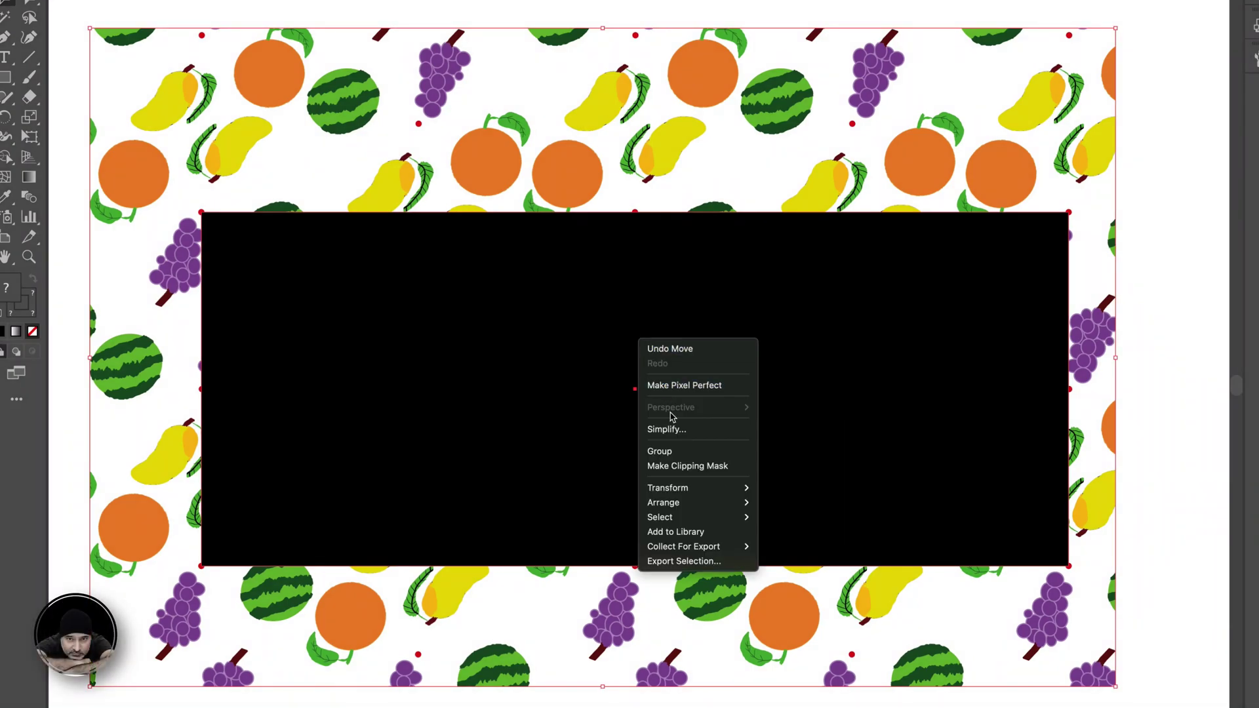
pyautogui.click(670, 467)
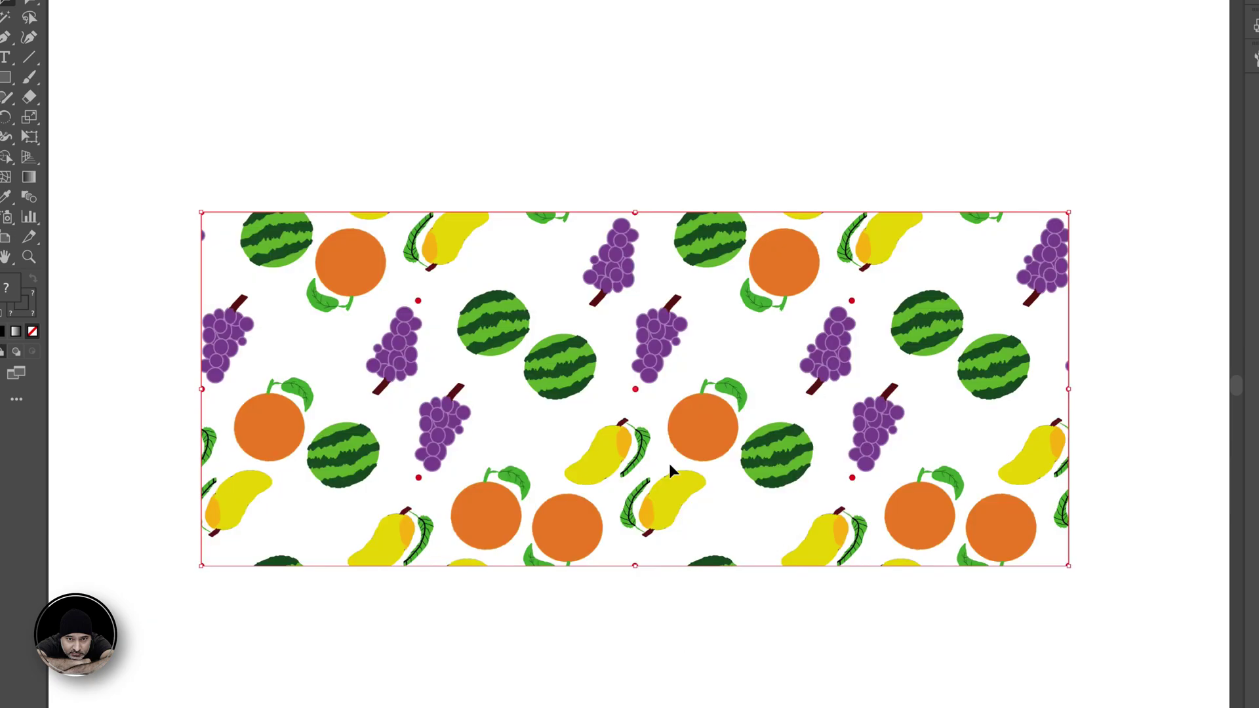
pyautogui.click(1137, 463)
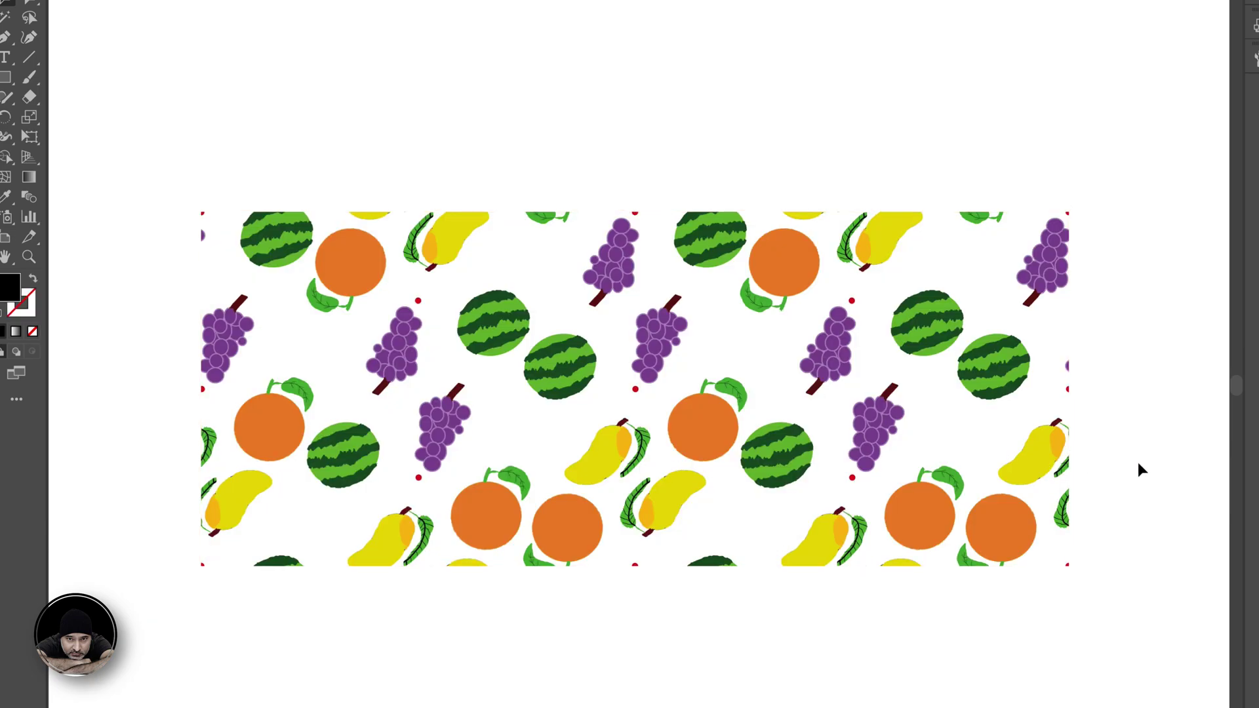
# Hide all panels with Tab to view the clipped tile on its own.
pyautogui.press('Tab')
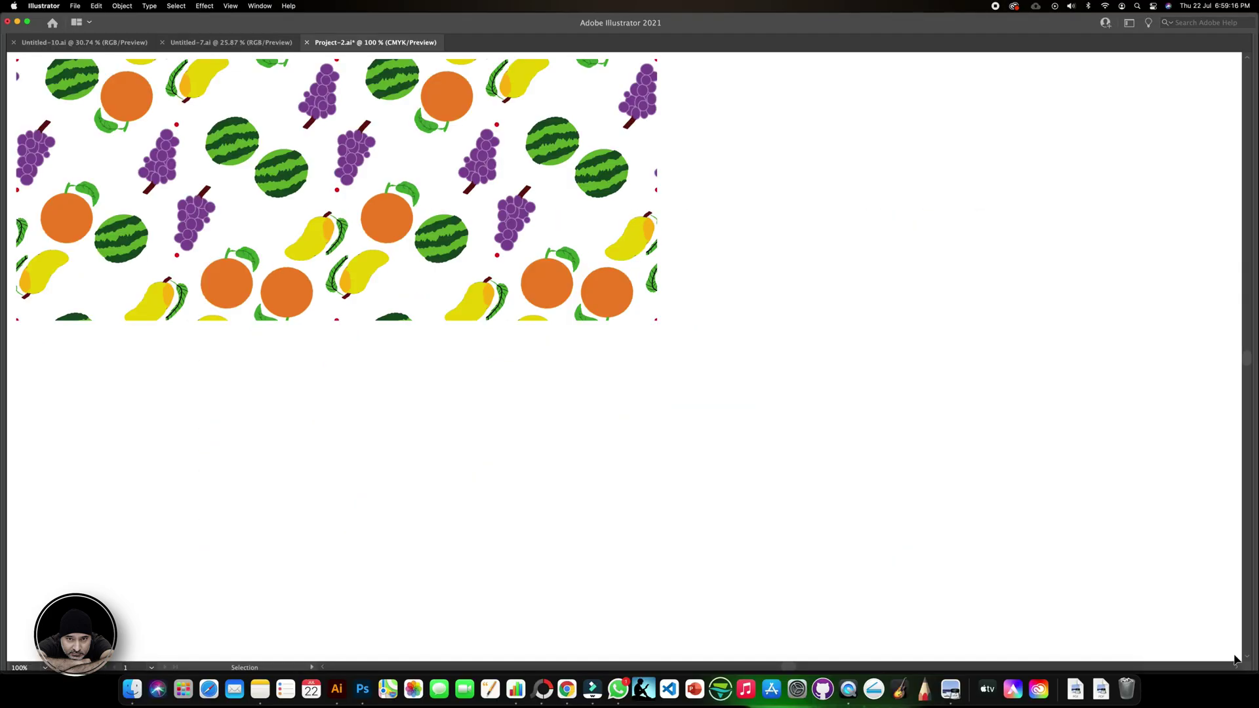